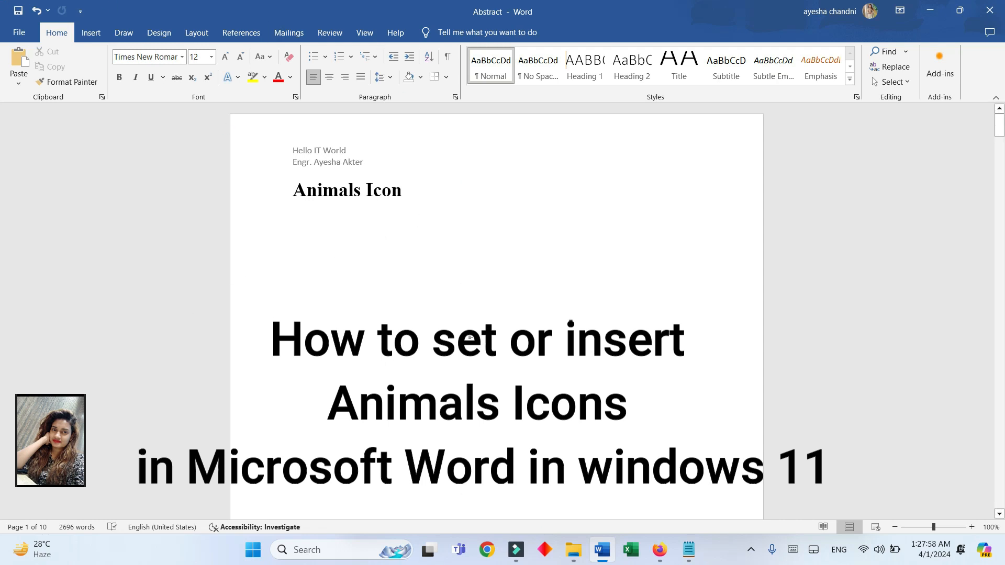
# - Insert the sitting cat icon from the Animals category below the "Animals Icon" heading
pyautogui.click(93, 38)
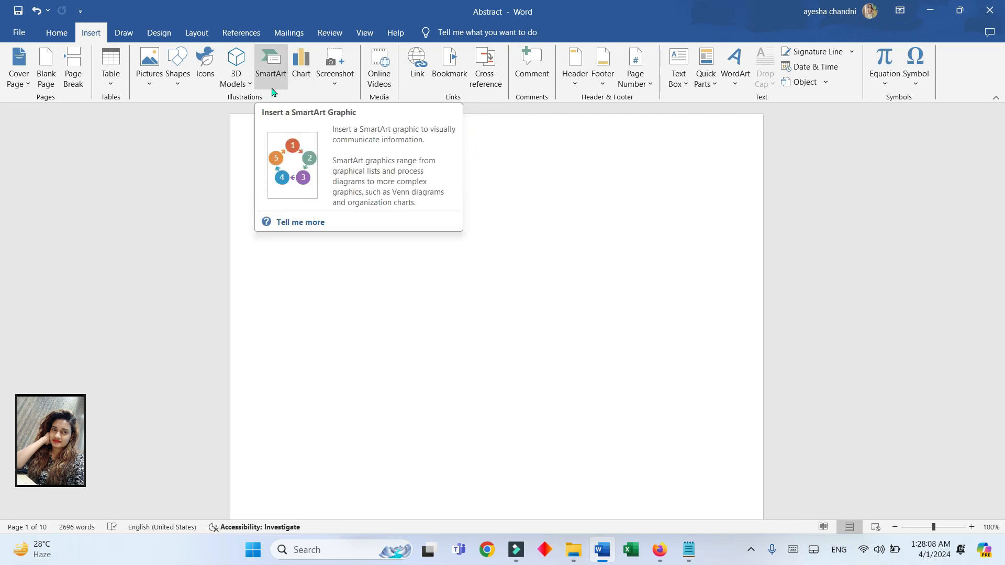
pyautogui.click(206, 78)
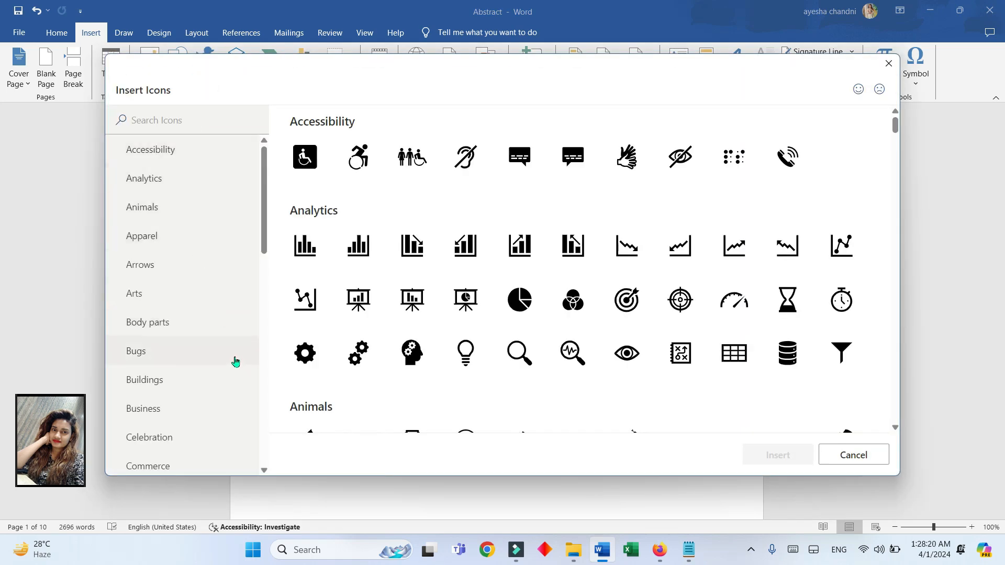
pyautogui.click(146, 217)
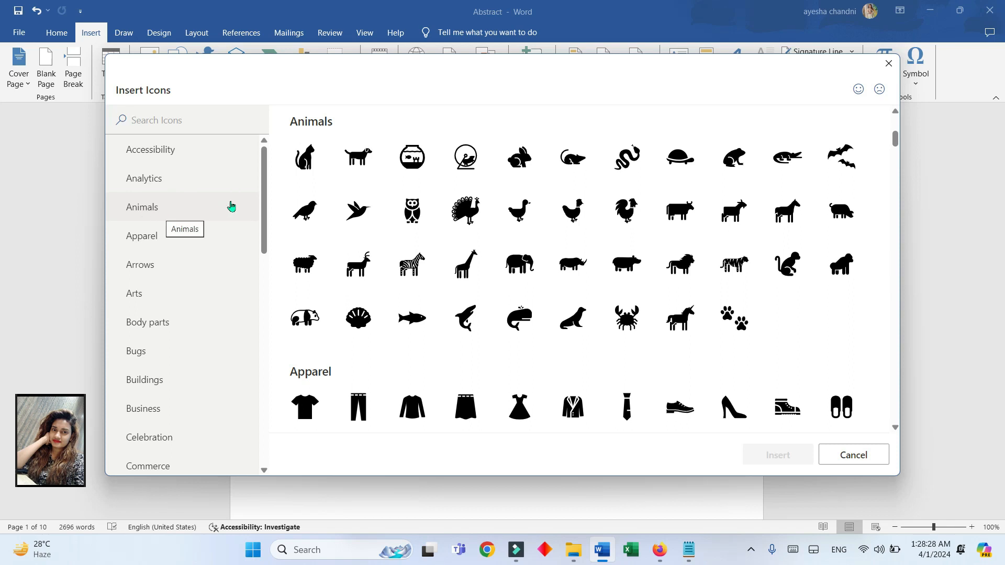
pyautogui.click(321, 149)
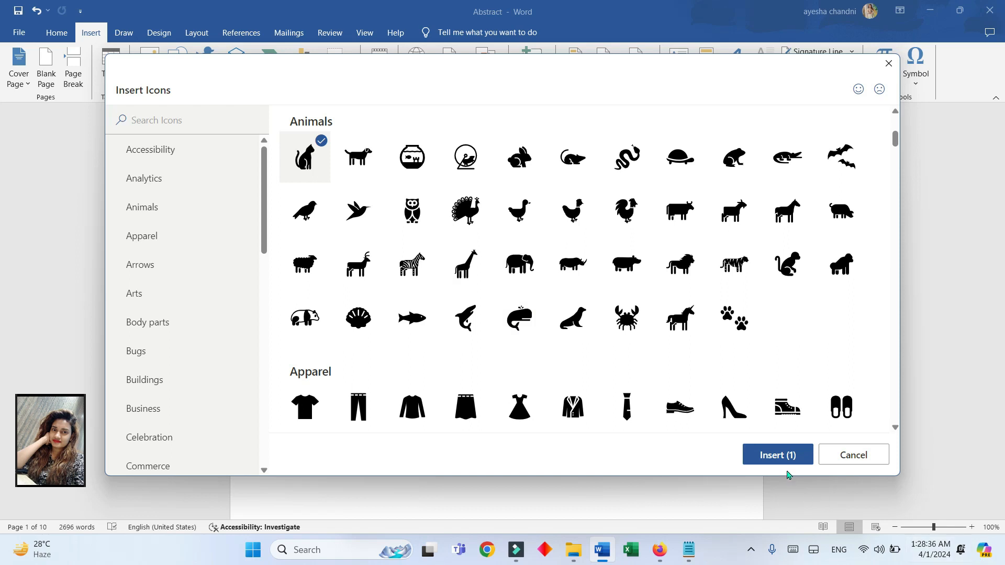
pyautogui.click(358, 157)
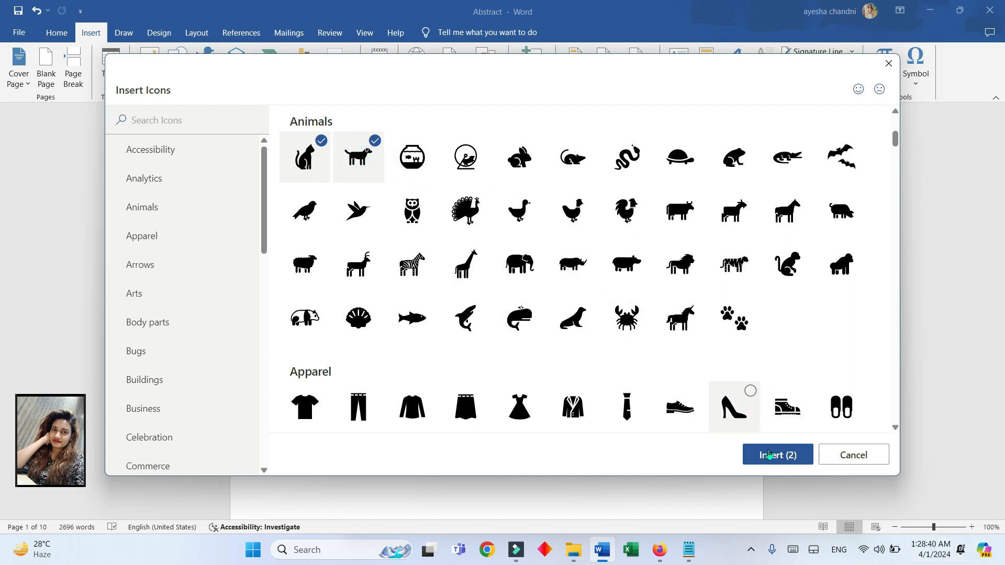
pyautogui.click(382, 161)
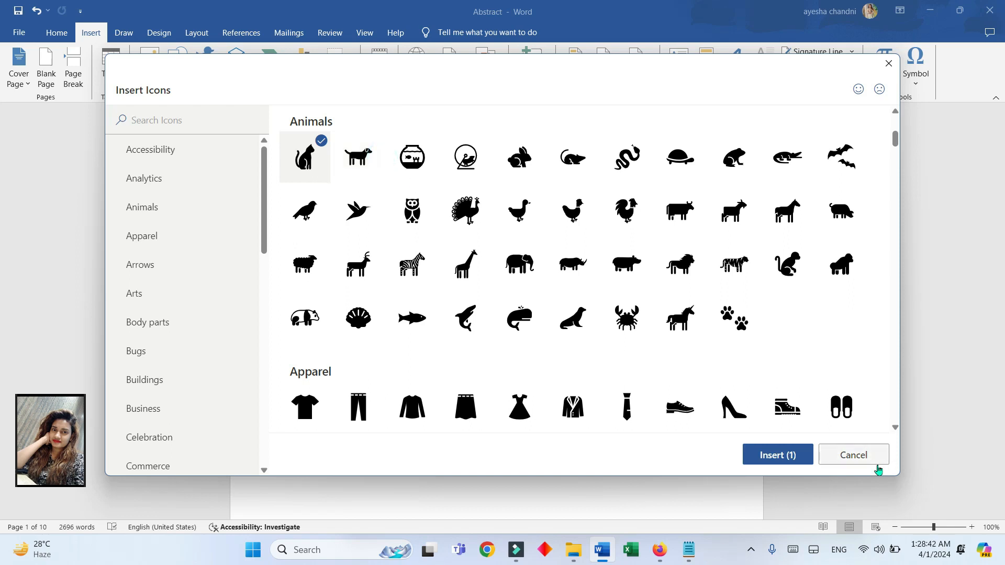
pyautogui.click(782, 457)
# - Enlarge the inserted cat icon proportionally to about 1.89 inches in height and width
pyautogui.click(382, 292)
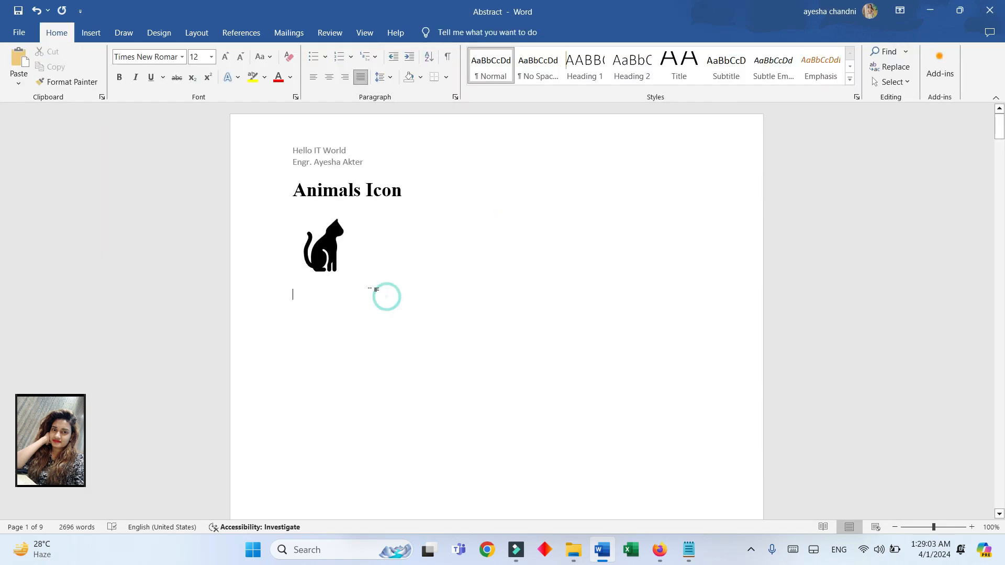
pyautogui.click(340, 259)
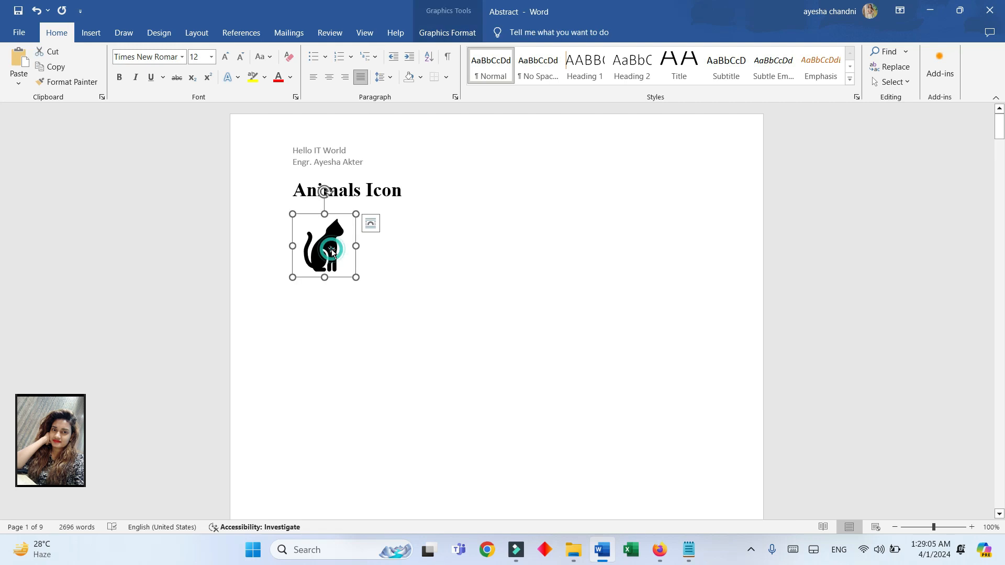
pyautogui.moveTo(357, 278); pyautogui.dragTo(410, 292)
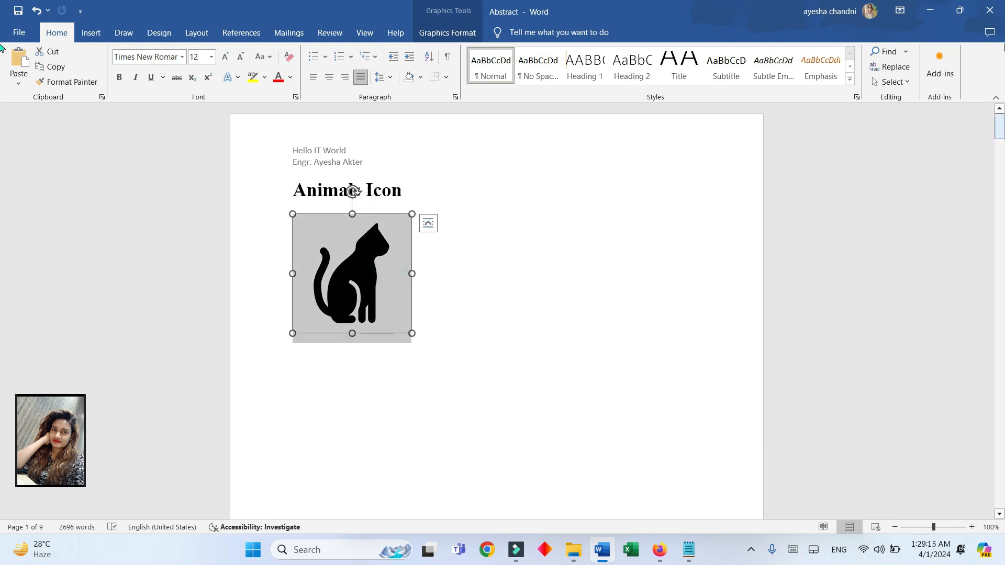
# - Fill the cat icon with the orange theme colour and give it a light blue standard outline
pyautogui.click(159, 32)
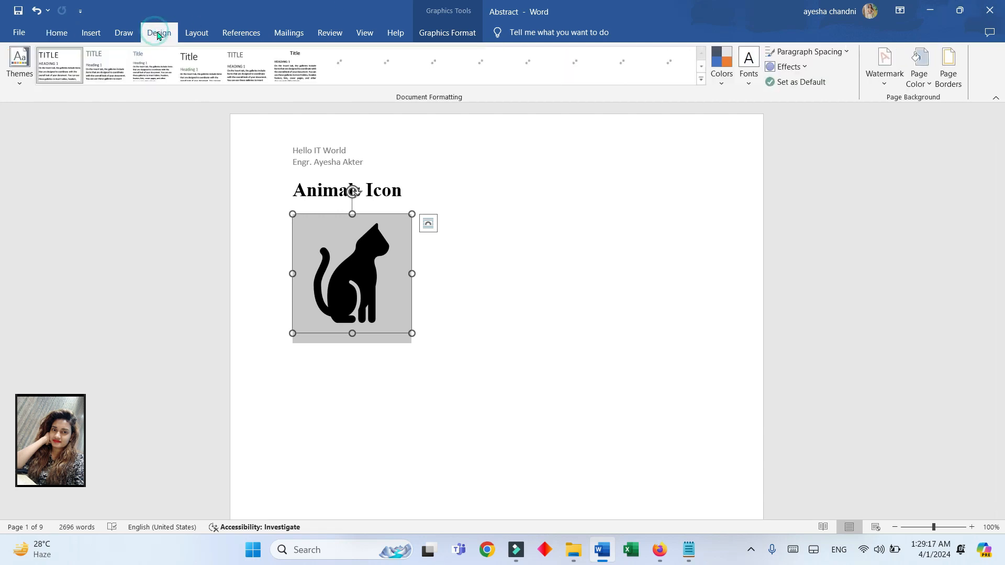
pyautogui.click(56, 32)
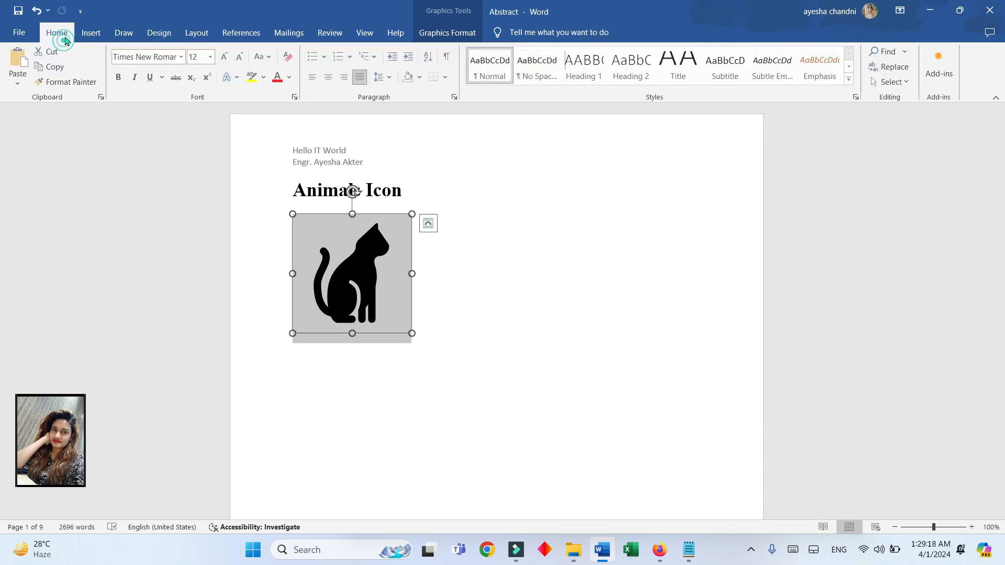
pyautogui.click(437, 33)
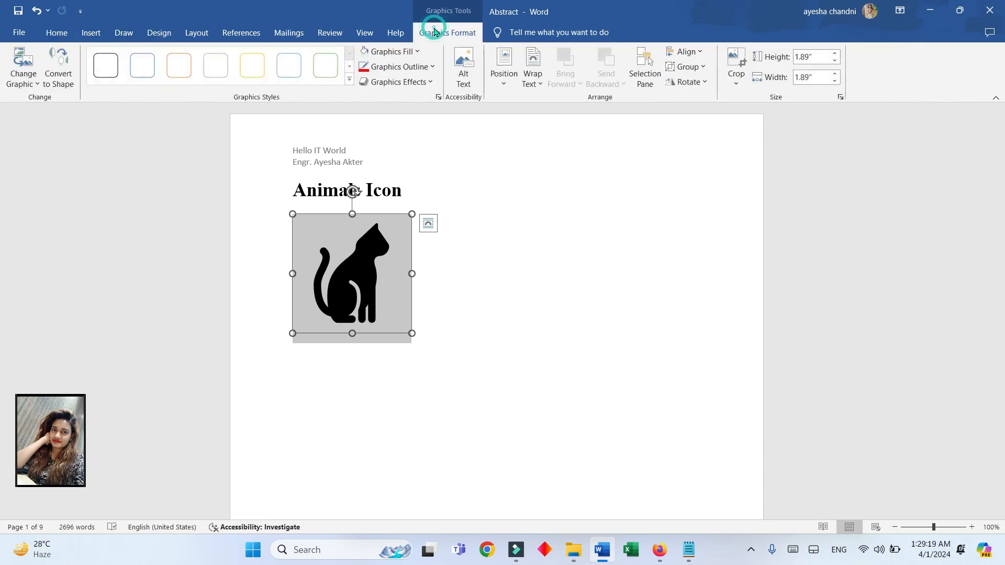
pyautogui.click(417, 52)
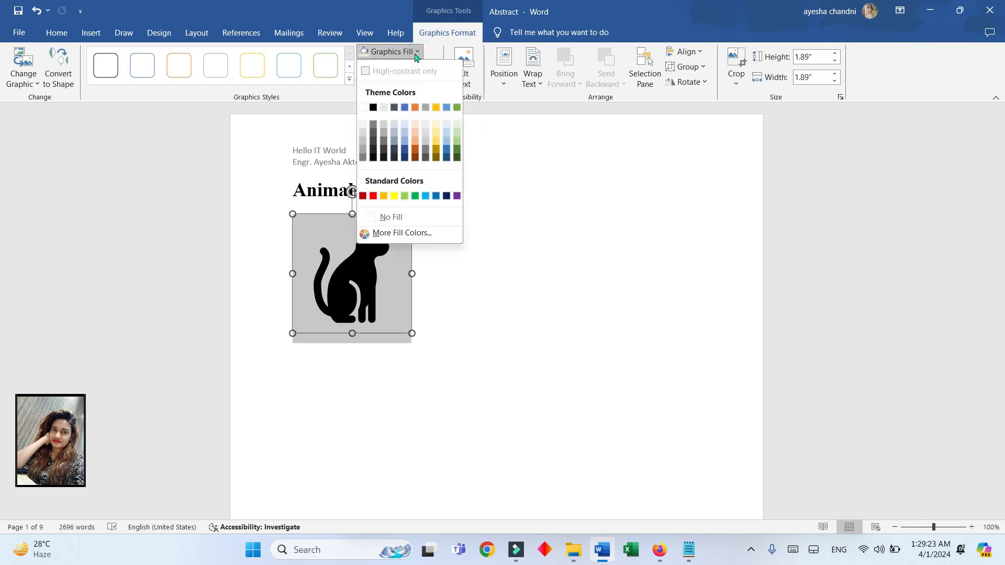
pyautogui.click(416, 110)
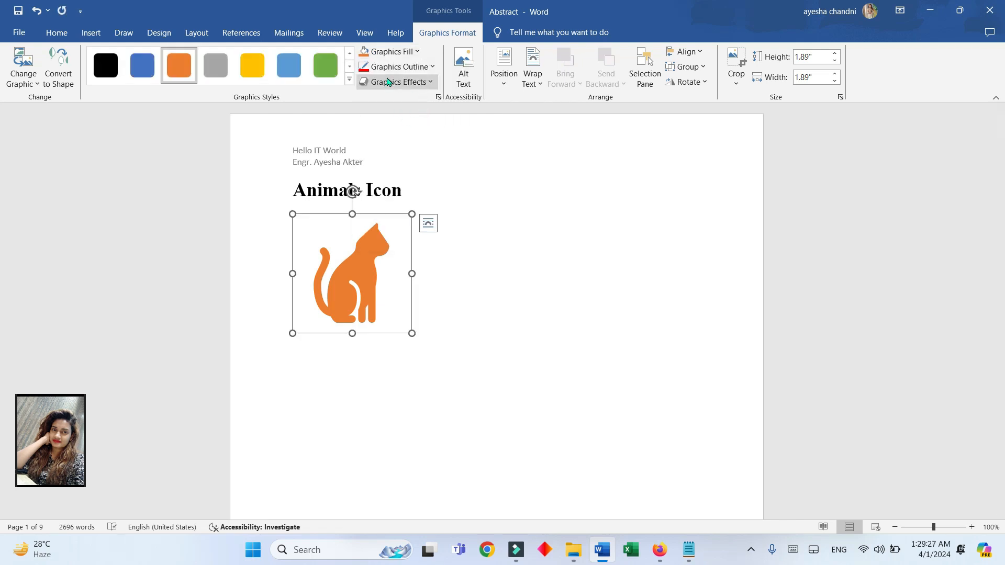
pyautogui.click(432, 68)
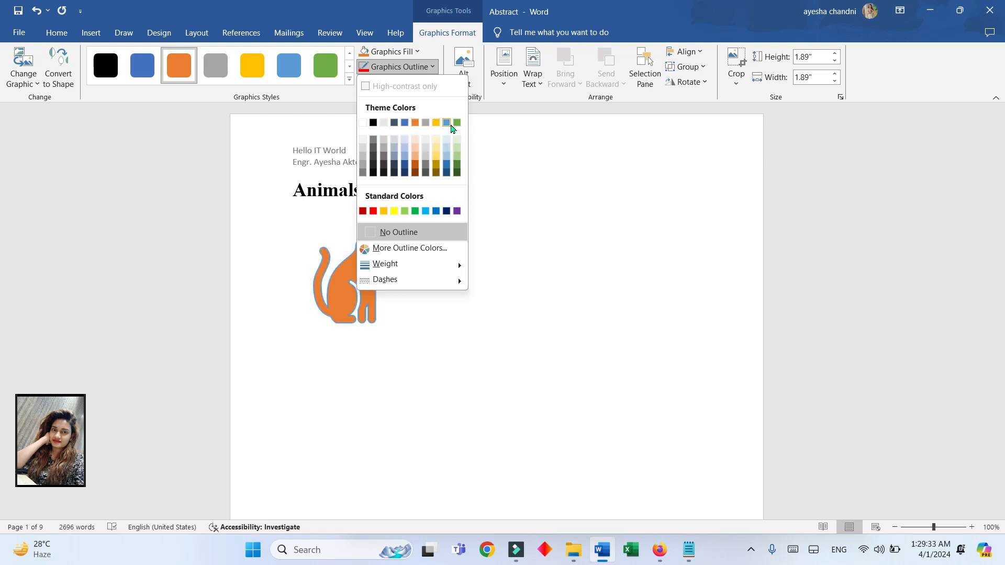
pyautogui.click(425, 211)
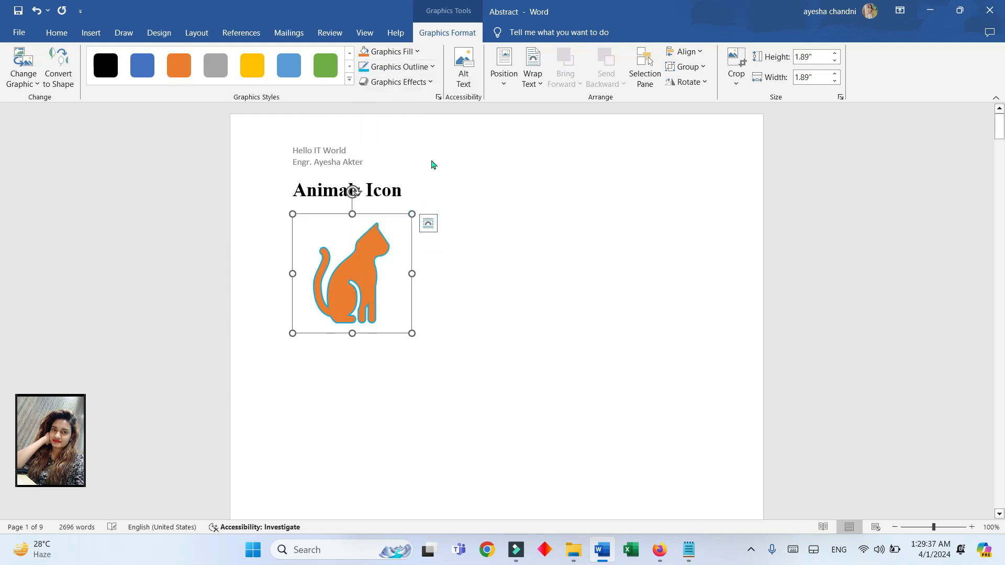
# - Preview the 3-D rotation effects on the cat icon and move the icon down one line below the heading
pyautogui.click(416, 86)
pyautogui.moveTo(406, 255)
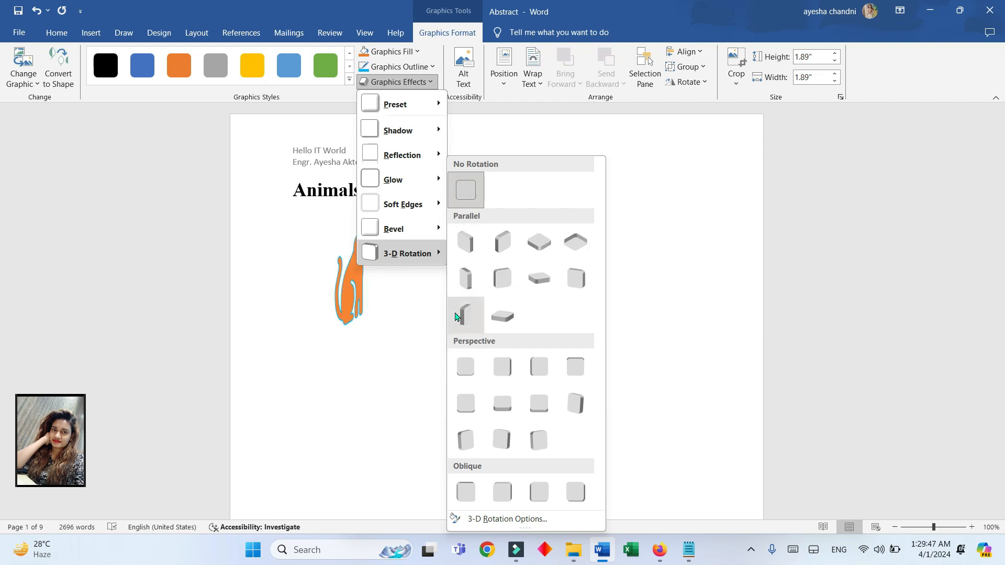
pyautogui.click(492, 265)
pyautogui.moveTo(367, 254); pyautogui.dragTo(365, 357)
pyautogui.moveTo(370, 313); pyautogui.dragTo(363, 351)
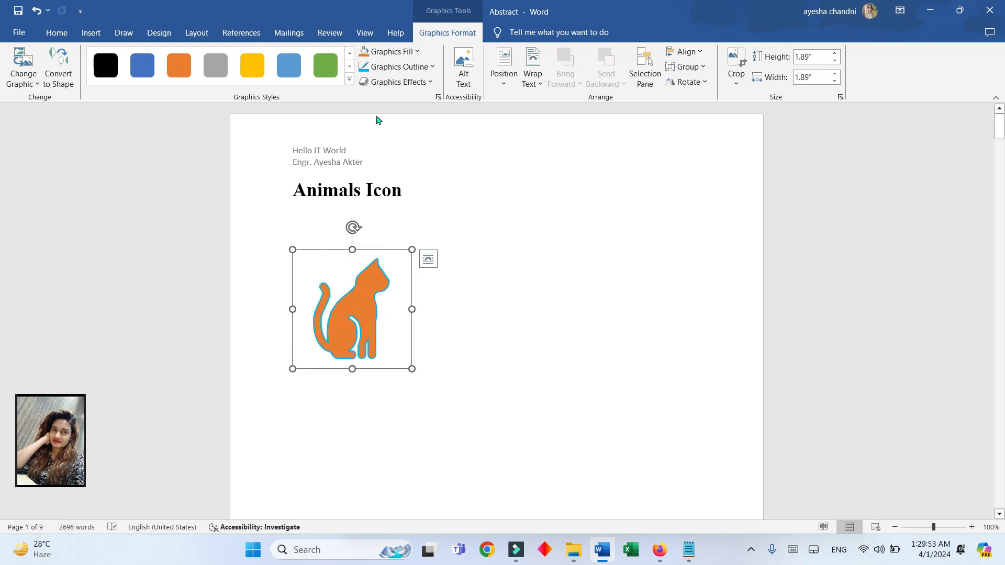
# - Set the cat icon's 3-D rotation to No Rotation and shrink it to about 1.46 inches square
pyautogui.click(432, 84)
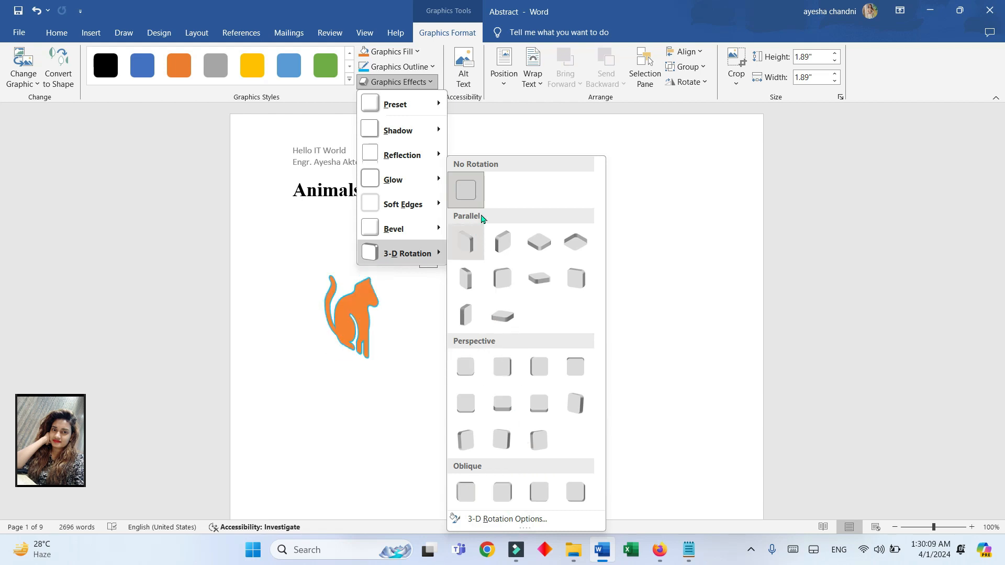
pyautogui.click(467, 195)
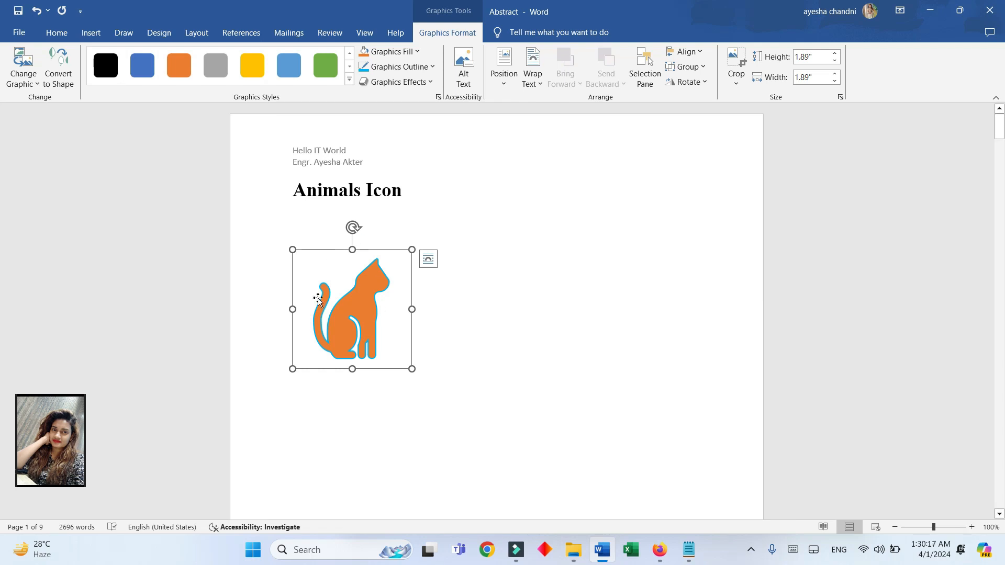
pyautogui.moveTo(411, 369); pyautogui.dragTo(385, 280)
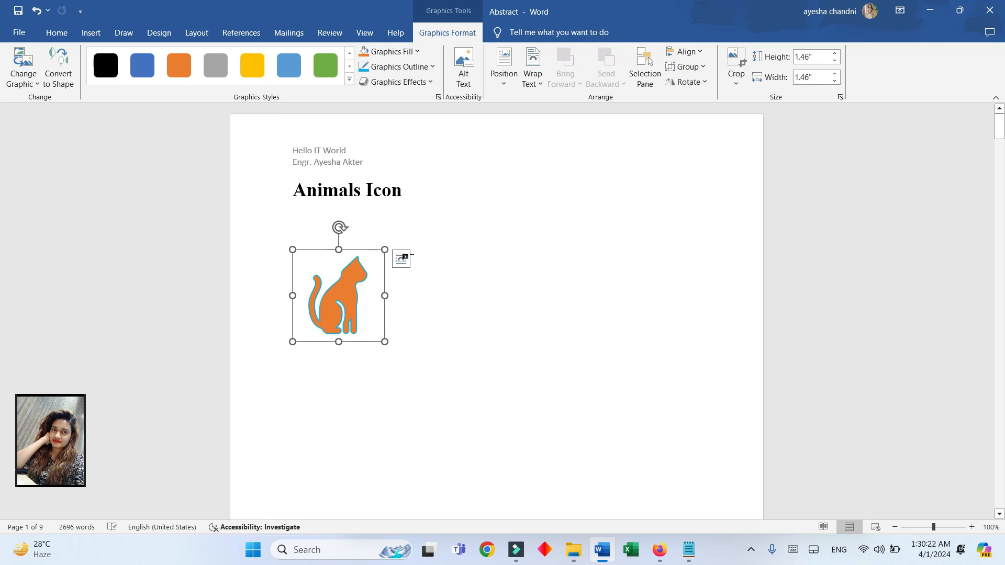
# - Set the cat icon's text wrapping to Square and reposition it freely in the blank area below the heading
pyautogui.click(401, 262)
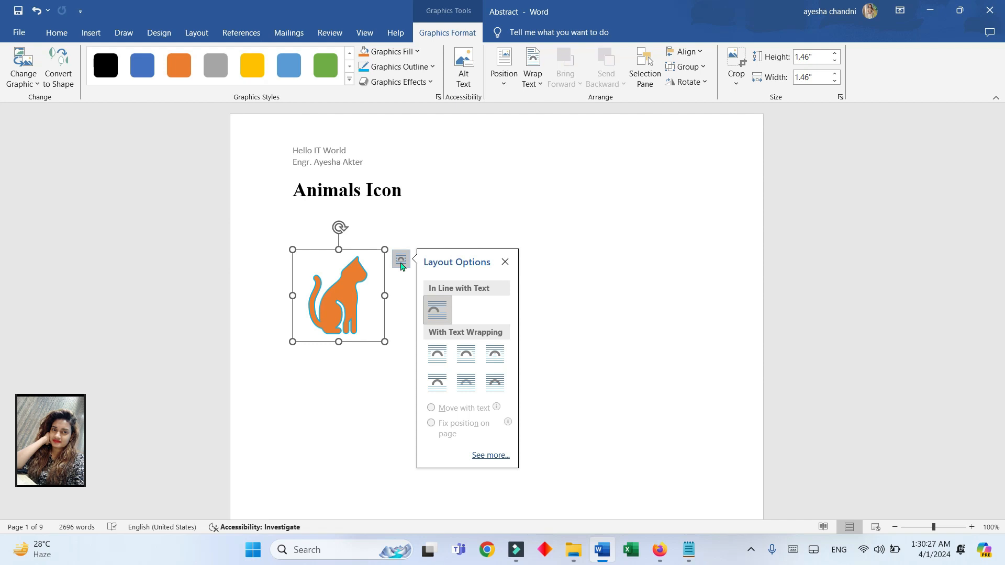
pyautogui.click(437, 354)
pyautogui.moveTo(358, 300); pyautogui.dragTo(601, 319)
pyautogui.moveTo(663, 352); pyautogui.dragTo(415, 321)
# - Set the cat icon's wrapping to Behind Text and test it by moving the icon over the heading and back below
pyautogui.click(463, 282)
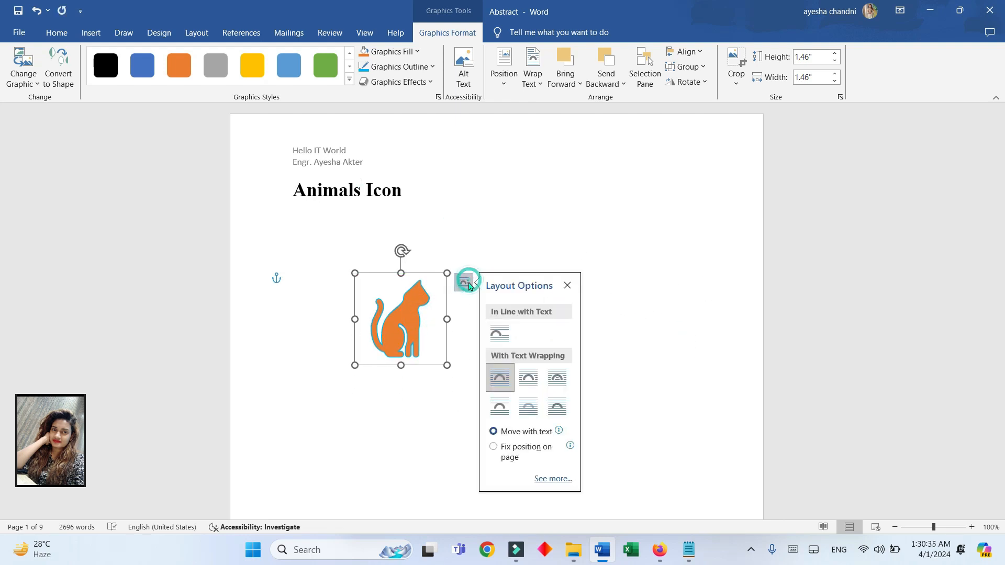
pyautogui.click(527, 407)
pyautogui.moveTo(403, 337); pyautogui.dragTo(360, 187)
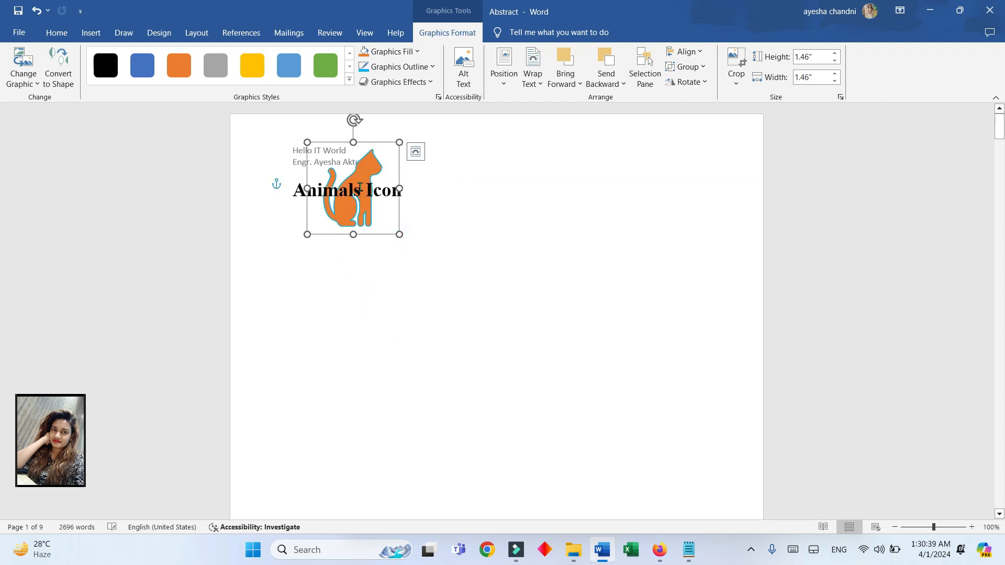
pyautogui.moveTo(360, 229); pyautogui.dragTo(417, 364)
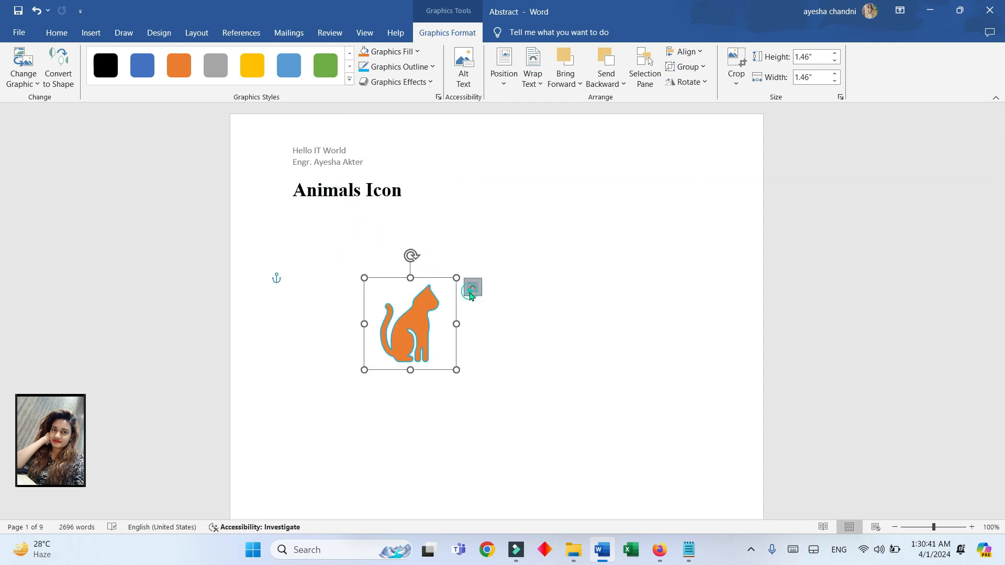
pyautogui.click(472, 287)
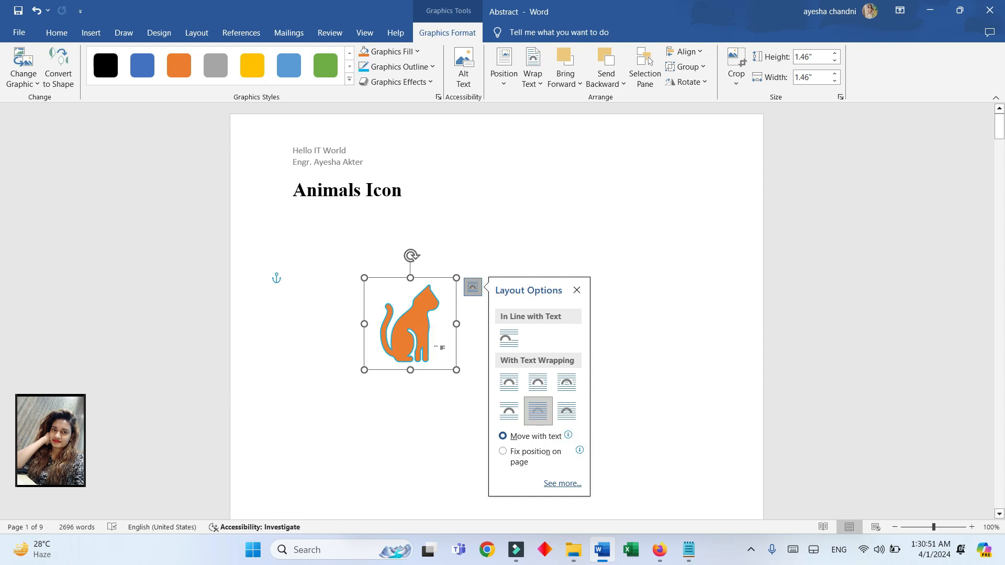
pyautogui.moveTo(435, 348); pyautogui.dragTo(416, 203)
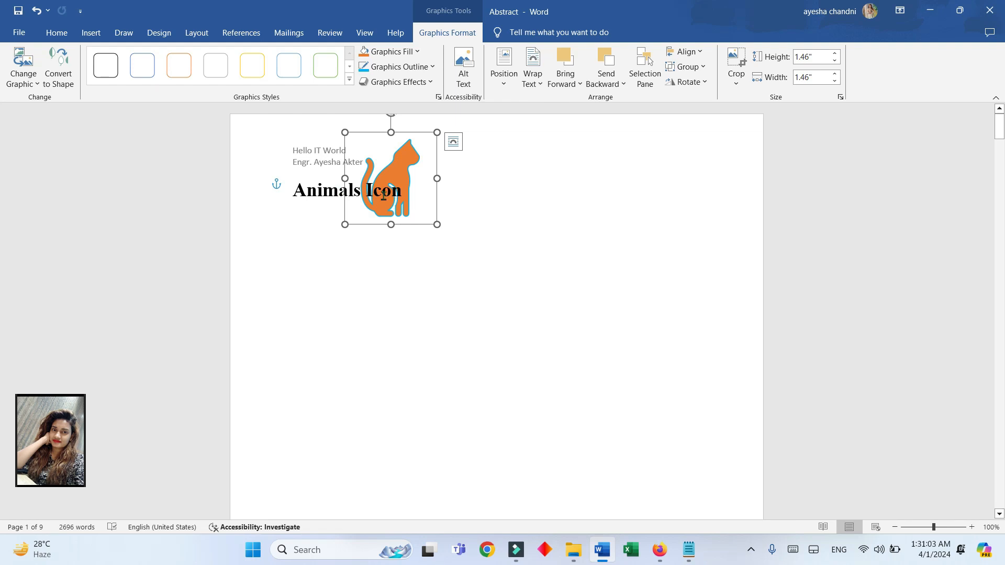
pyautogui.click(429, 207)
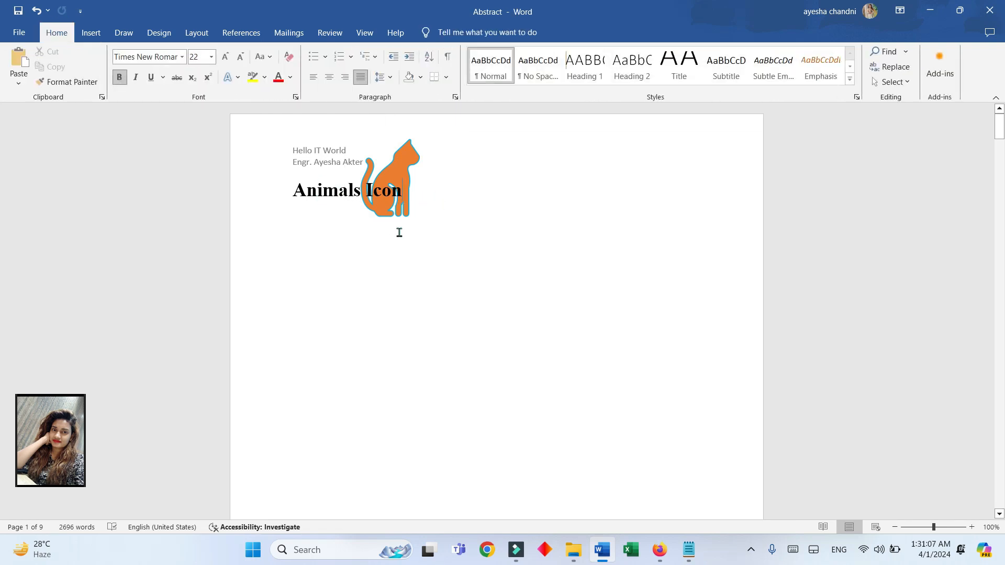
pyautogui.moveTo(398, 160); pyautogui.dragTo(434, 245)
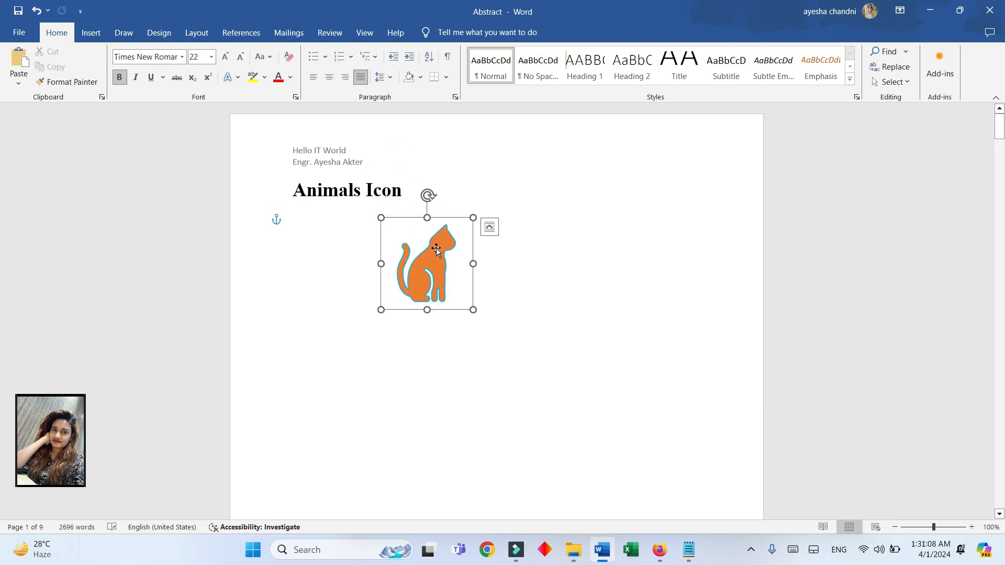
# - Change the cat icon's wrapping to In Front of Text, trying it over the heading before placing it back below
pyautogui.click(489, 226)
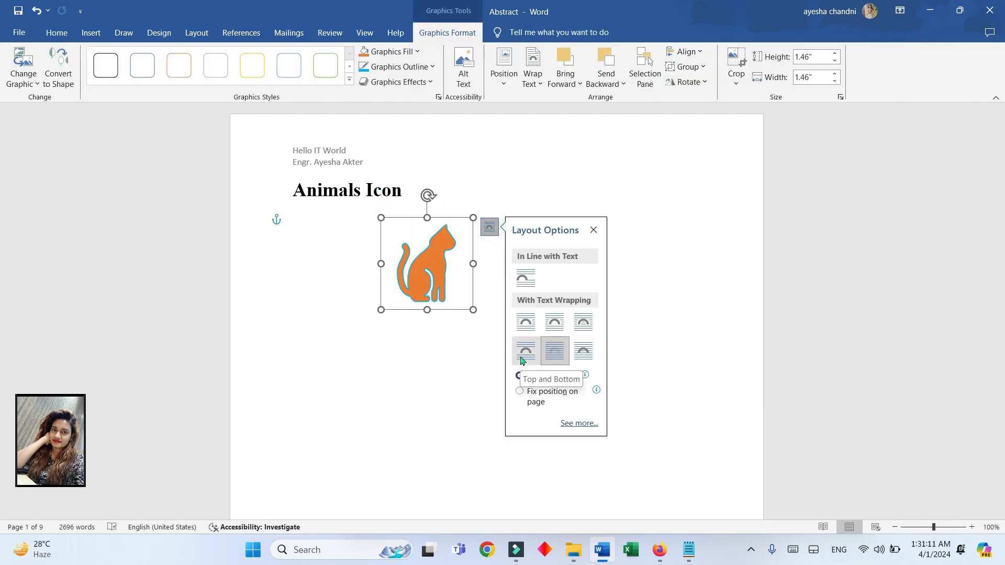
pyautogui.click(579, 361)
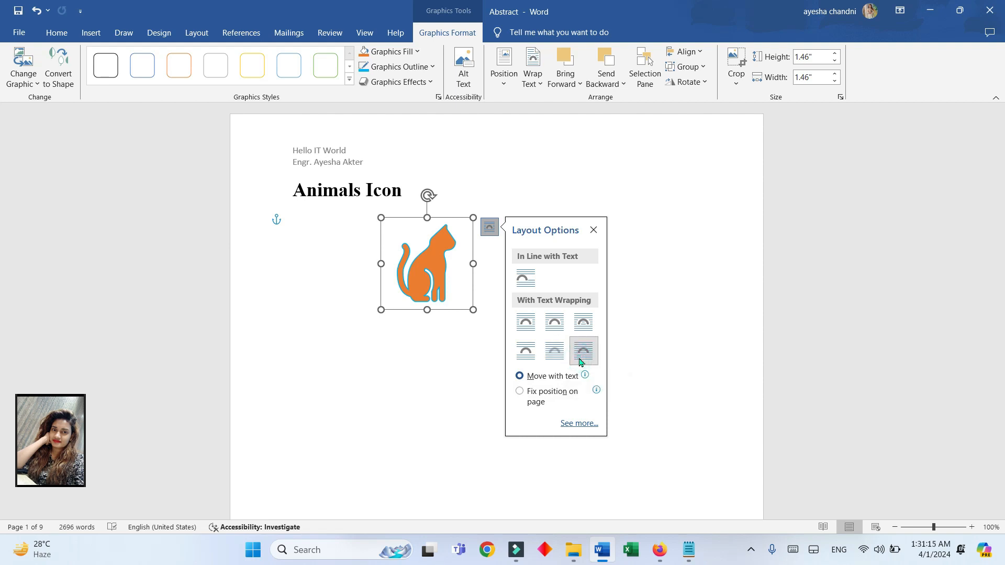
pyautogui.moveTo(455, 287); pyautogui.dragTo(396, 212)
pyautogui.click(437, 273)
pyautogui.moveTo(444, 283); pyautogui.dragTo(376, 198)
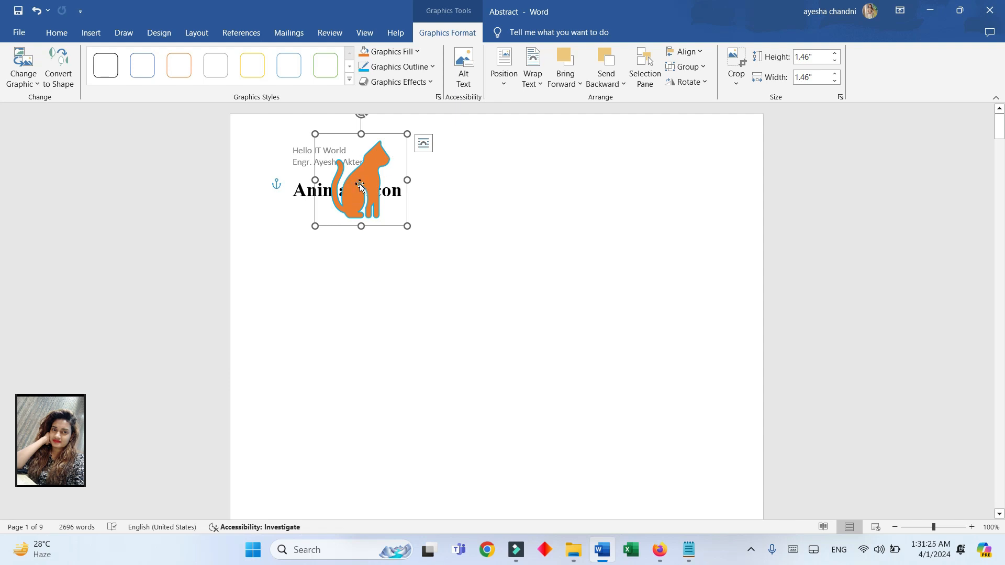
pyautogui.moveTo(354, 187); pyautogui.dragTo(437, 309)
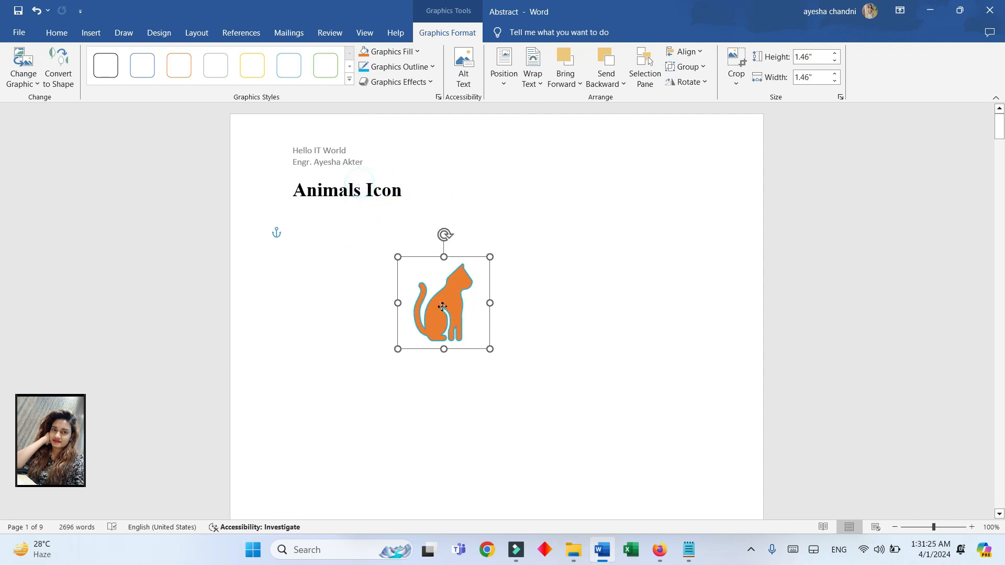
# - Insert the dog, fishbowl, hamster wheel and rabbit icons together from the Animals category
pyautogui.click(496, 439)
pyautogui.click(90, 35)
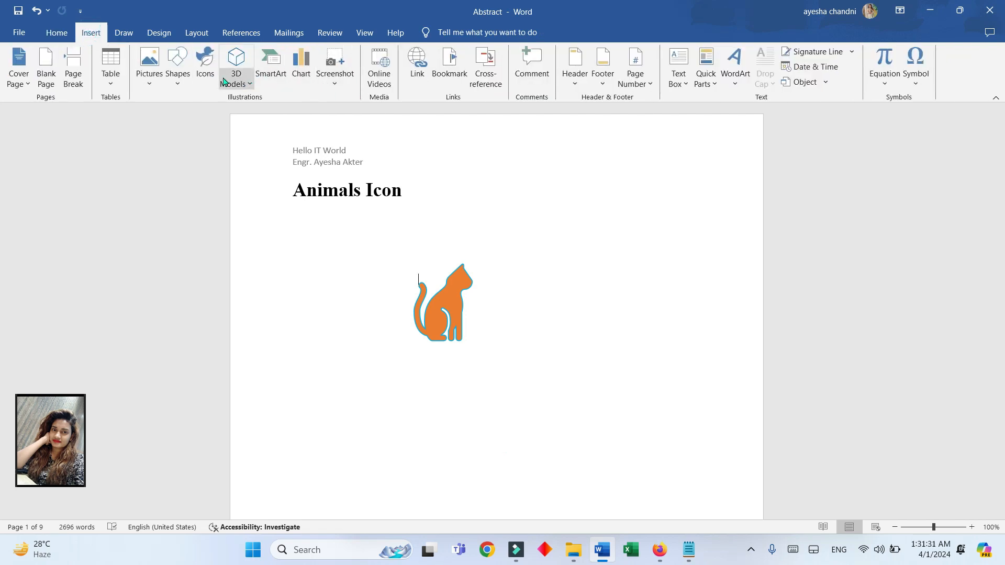
pyautogui.click(204, 64)
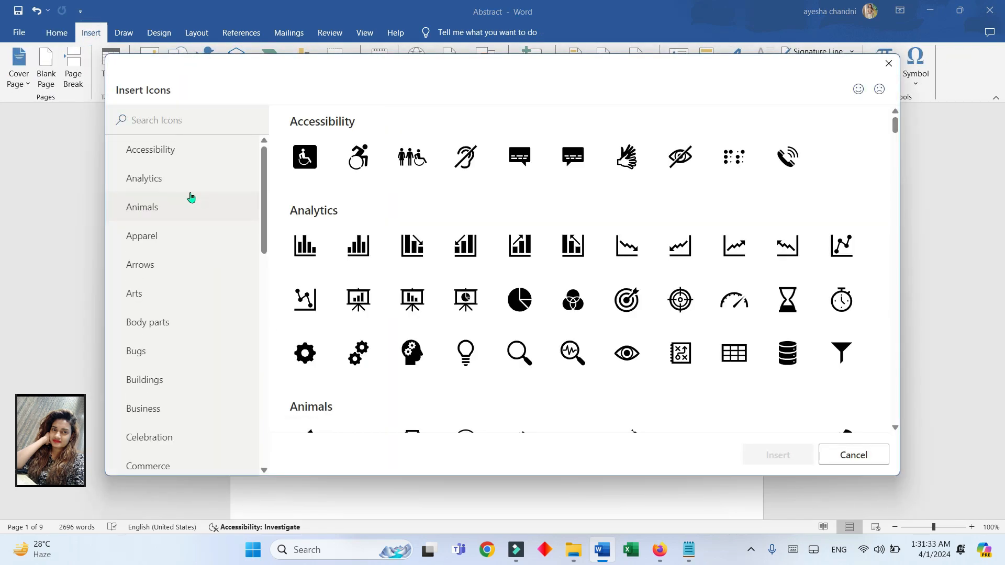
pyautogui.click(184, 208)
pyautogui.click(360, 157)
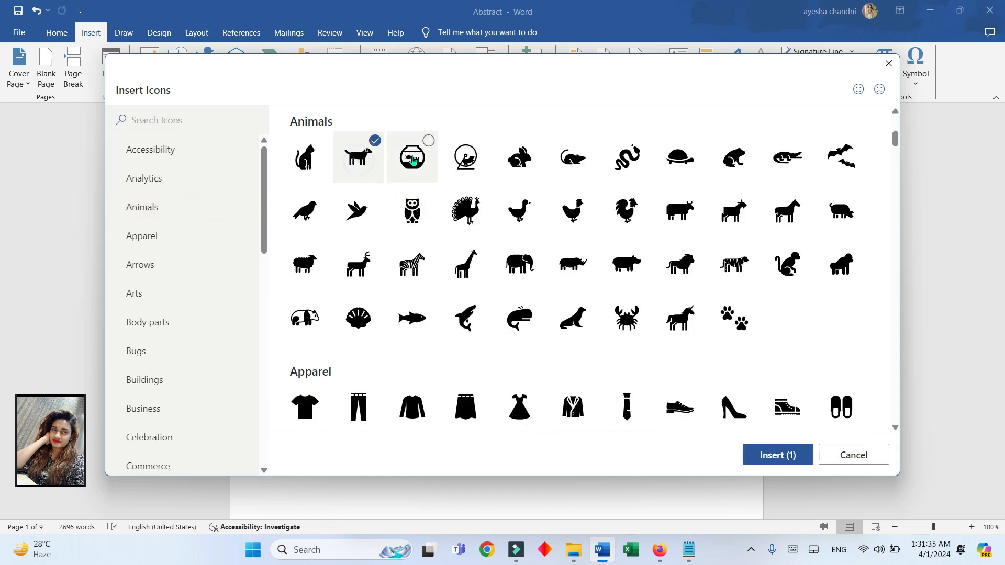
pyautogui.click(414, 161)
pyautogui.click(465, 158)
pyautogui.click(519, 158)
pyautogui.click(792, 453)
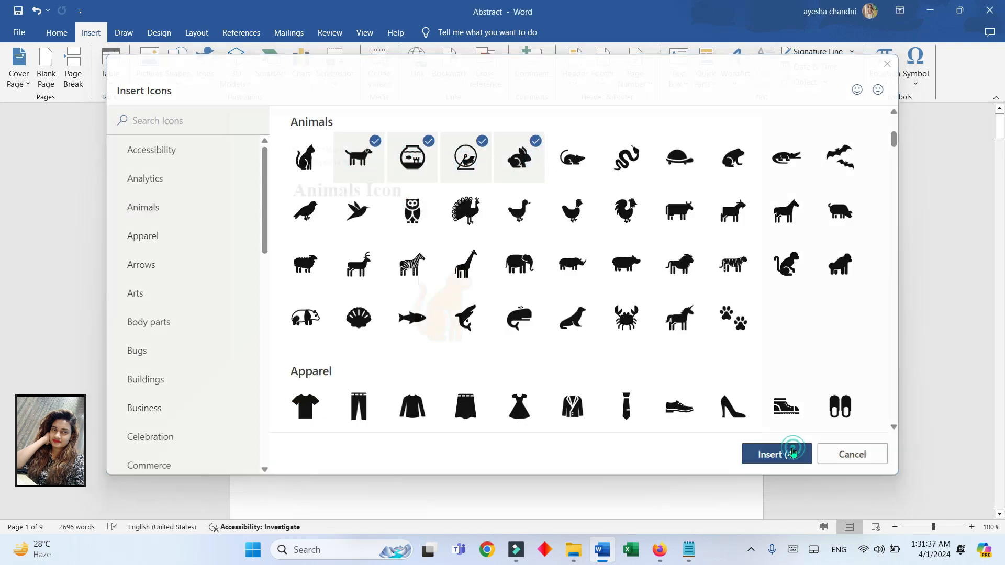
pyautogui.scroll(4, 568, 461)
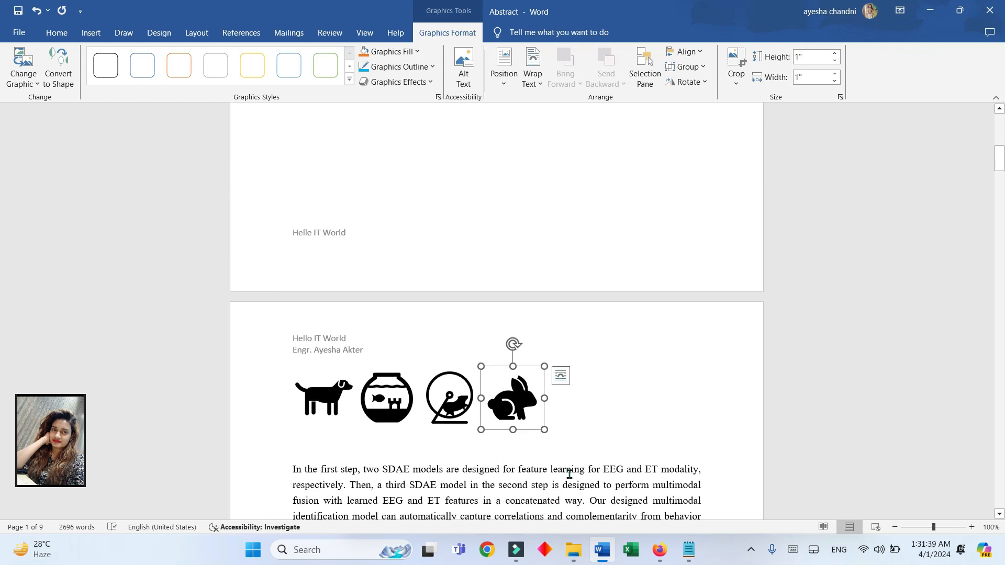
pyautogui.scroll(3, 513, 497)
pyautogui.scroll(-3, 513, 503)
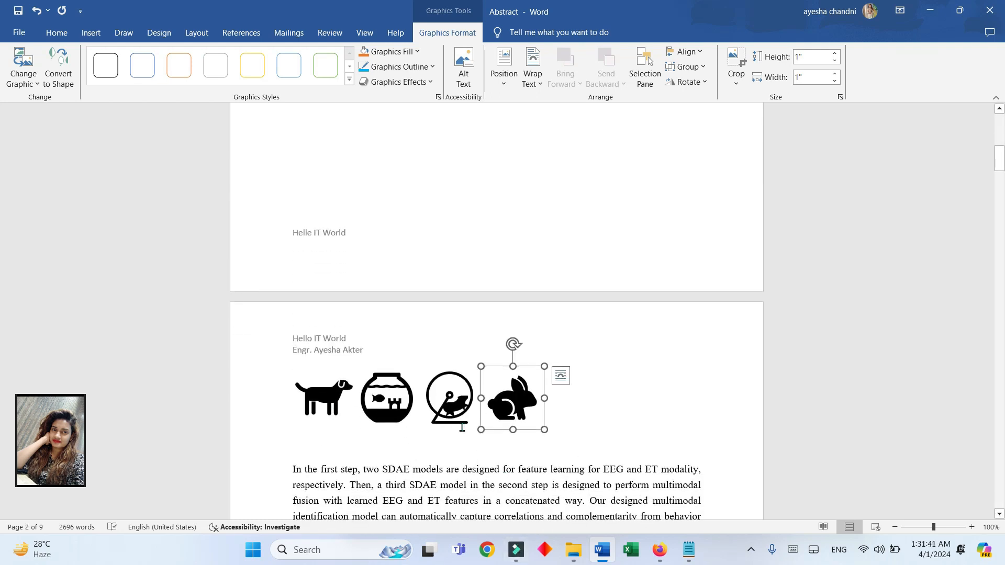